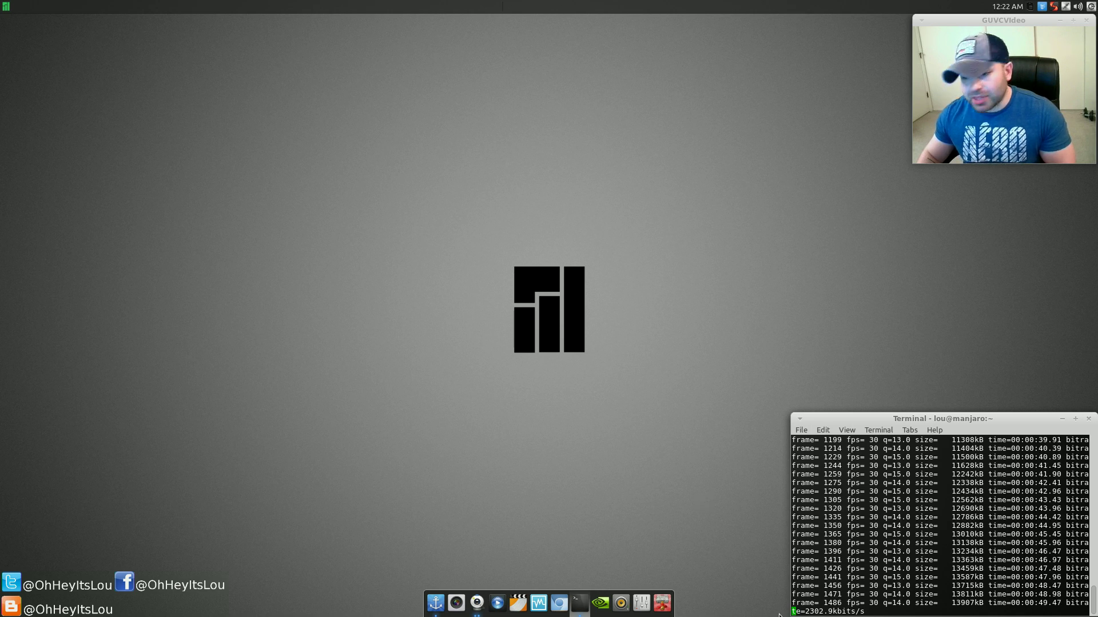
Open the home folder, drag its window around to show wobbling and 3D warping, then close it.
{"action": "left_click", "coordinate": [661, 603]}
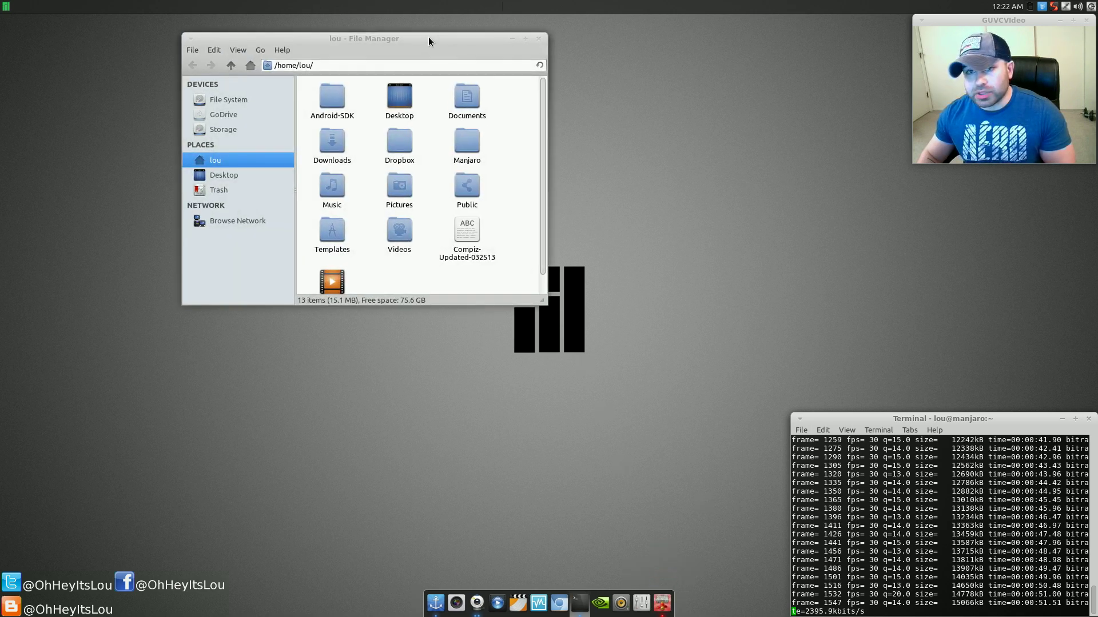
{"action": "left_click_drag", "start_coordinate": [434, 43], "coordinate": [439, 49]}
{"action": "left_click_drag", "start_coordinate": [319, 43], "coordinate": [379, 132]}
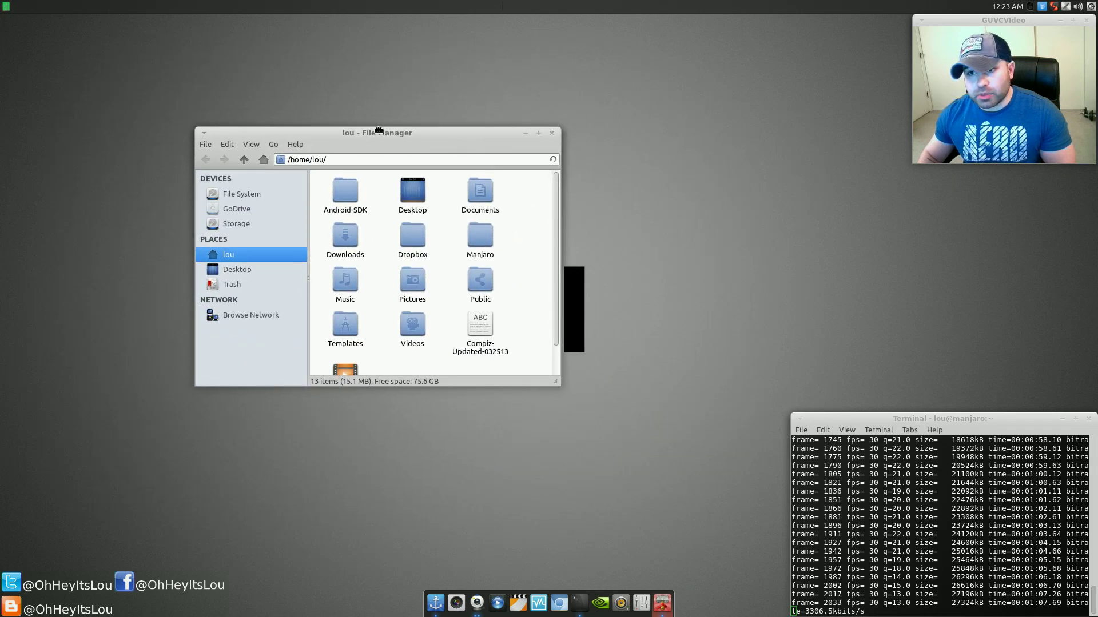
{"action": "left_click_drag", "start_coordinate": [380, 132], "coordinate": [359, 103]}
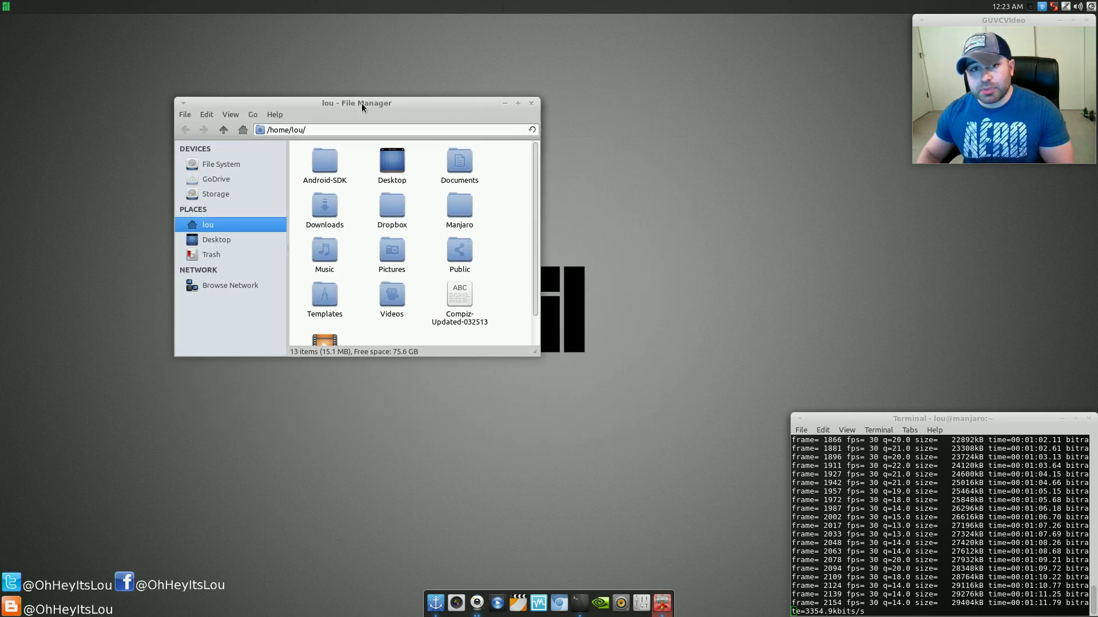
{"action": "left_click_drag", "start_coordinate": [366, 102], "coordinate": [439, 142]}
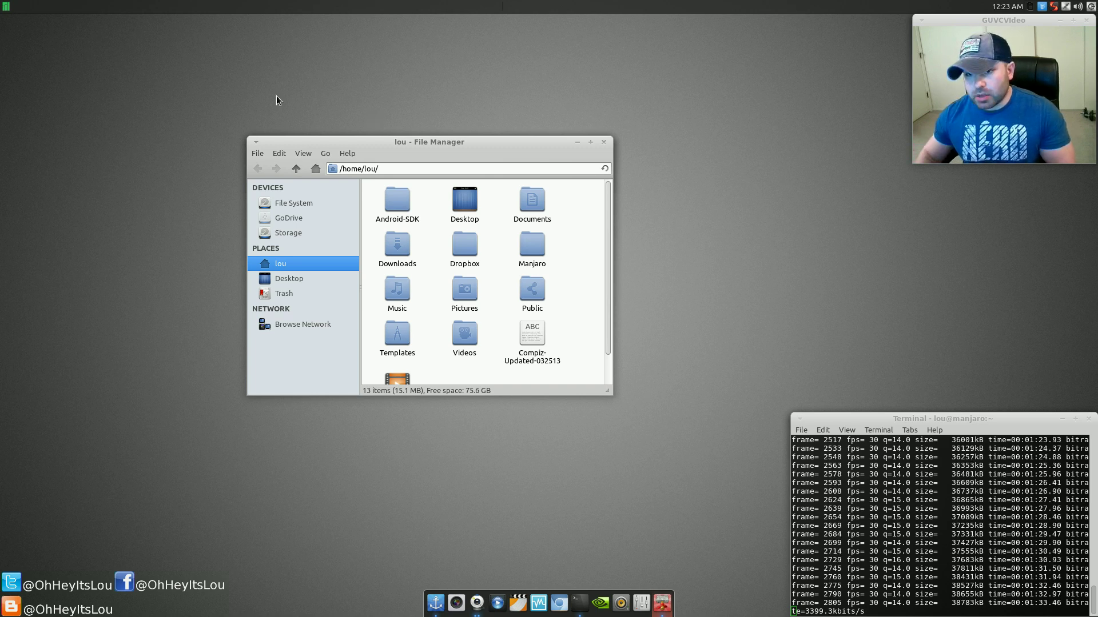
{"action": "left_click_drag", "start_coordinate": [430, 143], "coordinate": [403, 125]}
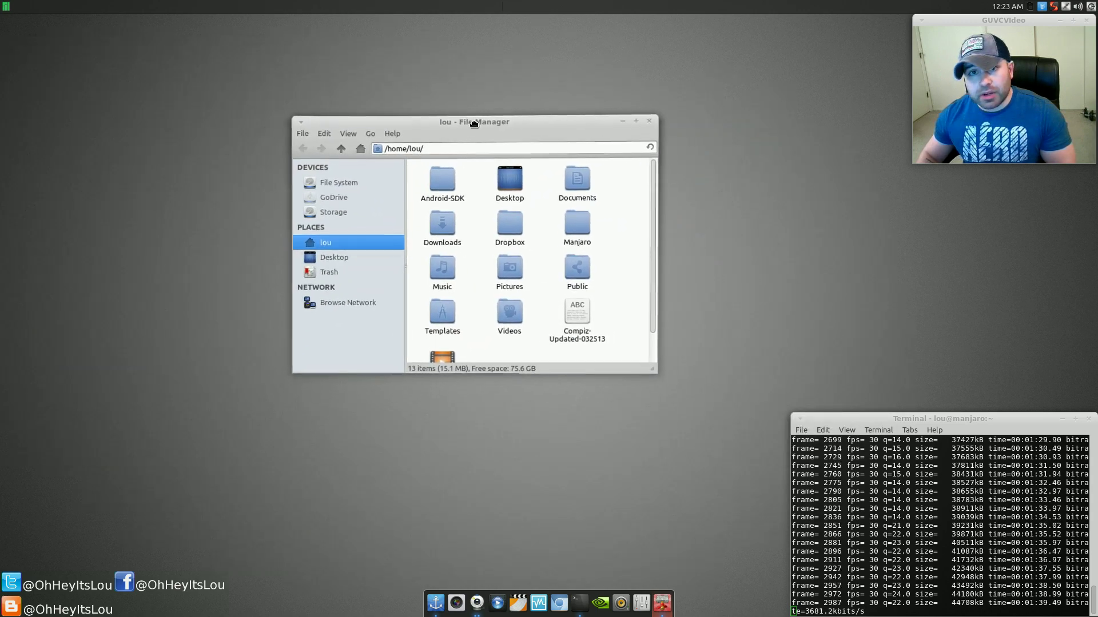
{"action": "left_click", "coordinate": [649, 125]}
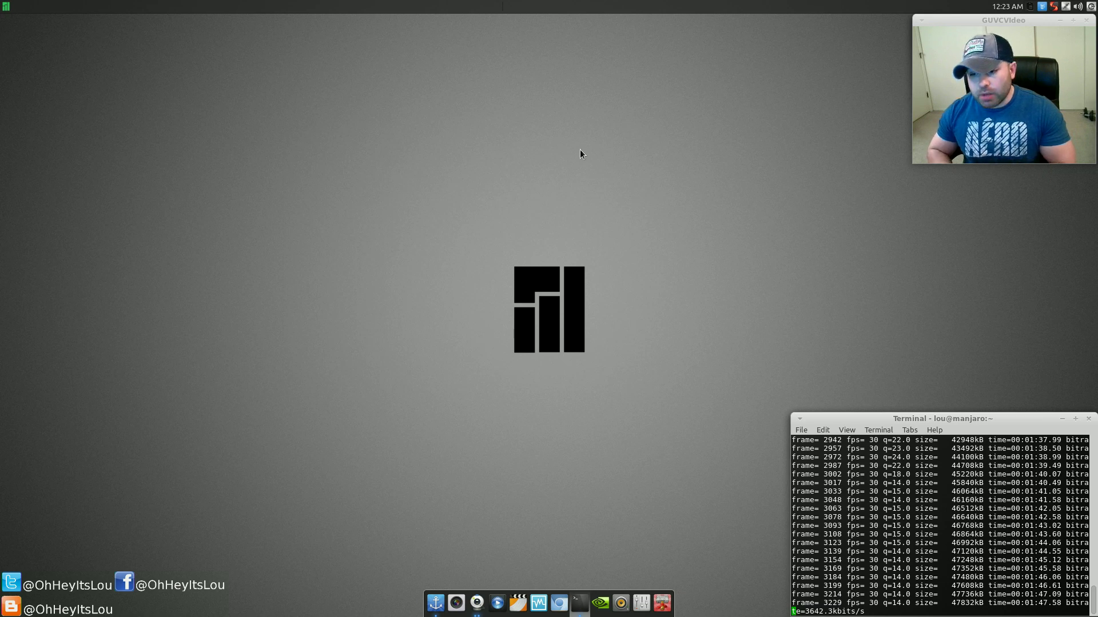
Show the Xfce menu's Settings submenu listing CompizConfig Settings Manager.
{"action": "left_click", "coordinate": [5, 6]}
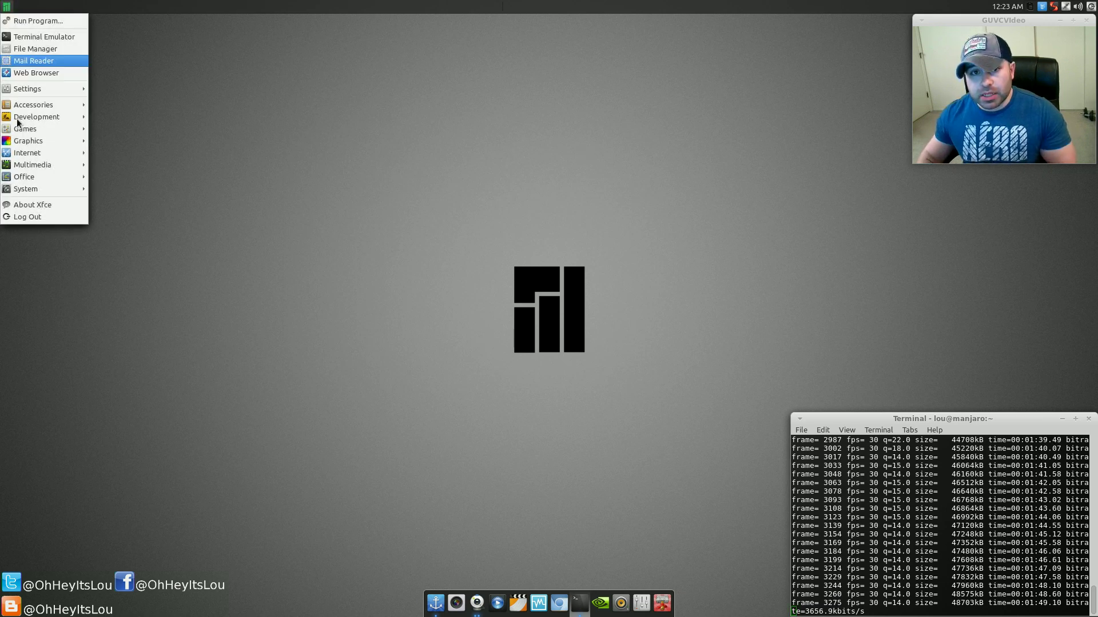
{"action": "left_click", "coordinate": [217, 163]}
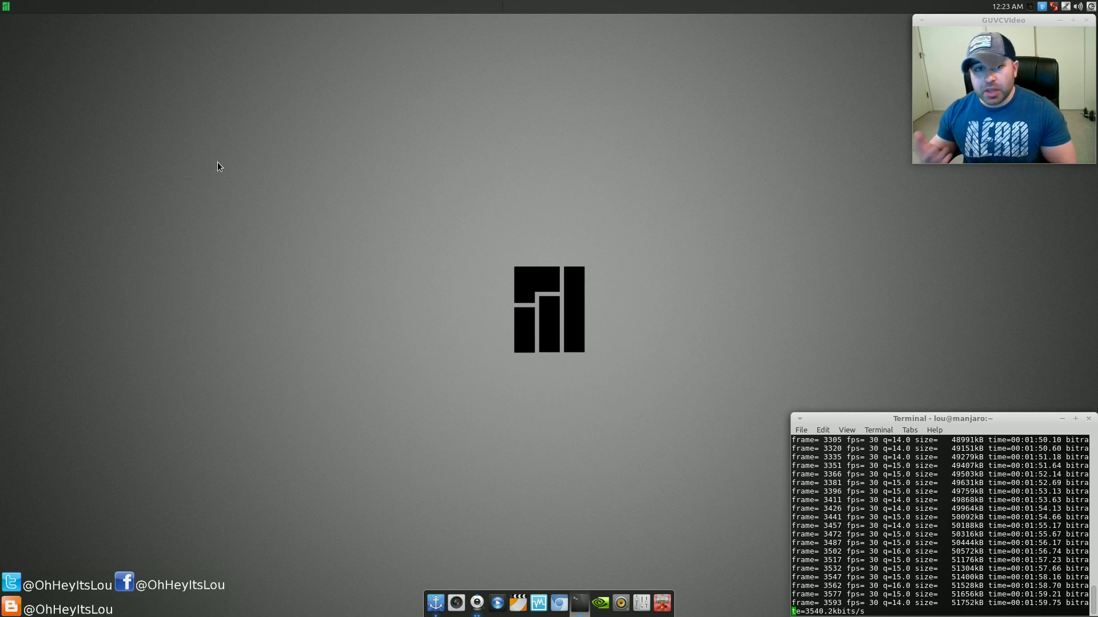
{"action": "left_click", "coordinate": [6, 6]}
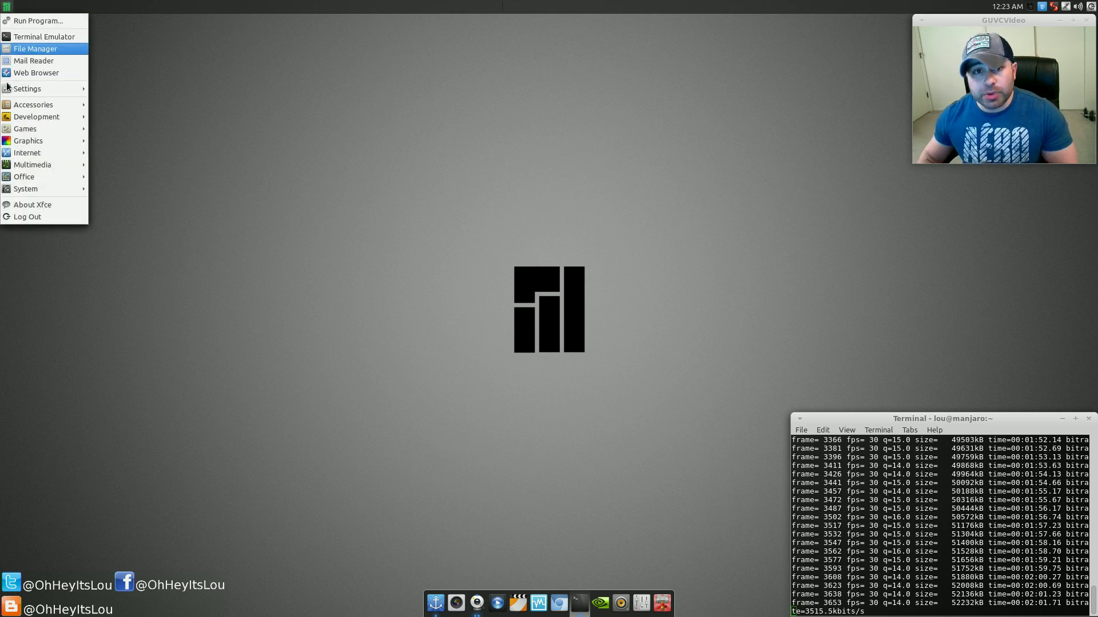
{"action": "mouse_move", "coordinate": [63, 90]}
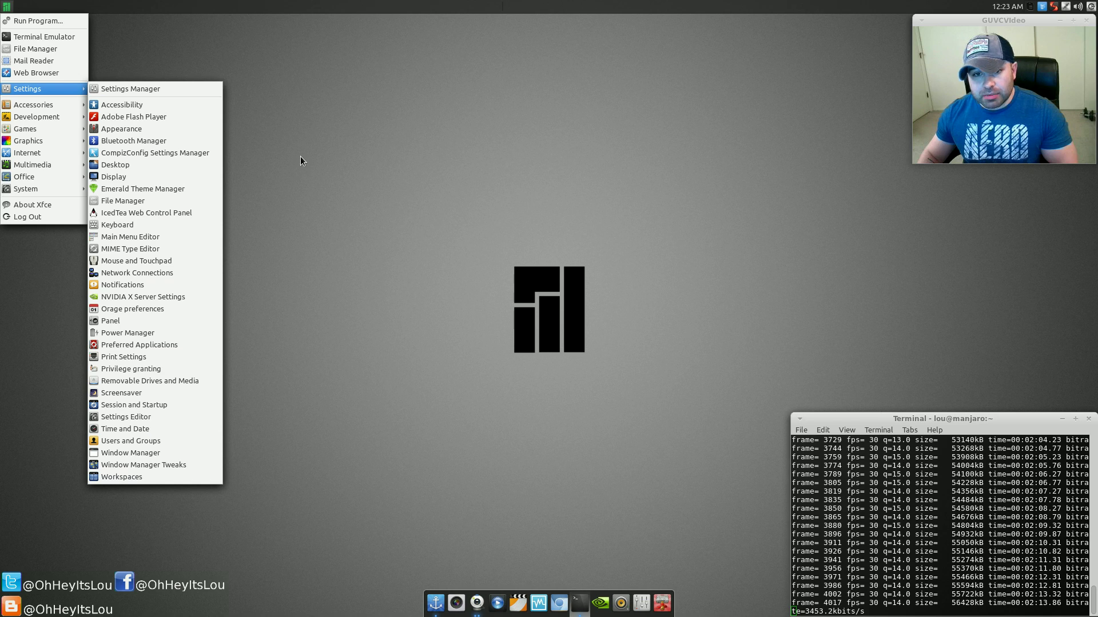
Launch CompizConfig Settings Manager and view General Options > Display Settings with Refresh Rate 120.
{"action": "left_click", "coordinate": [198, 158]}
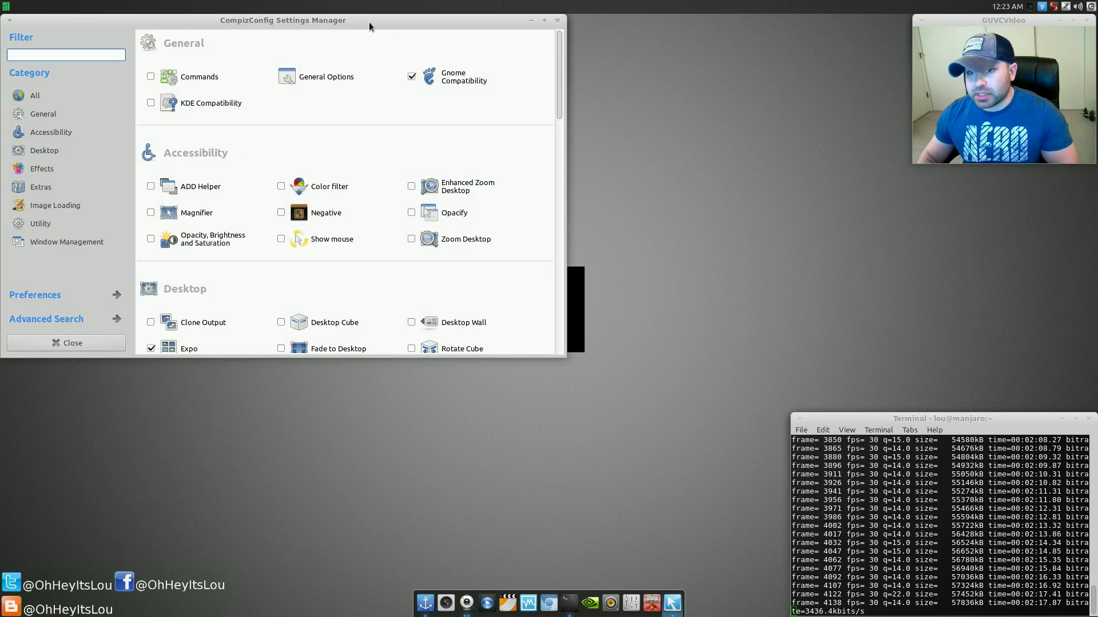
{"action": "left_click_drag", "start_coordinate": [369, 24], "coordinate": [444, 87]}
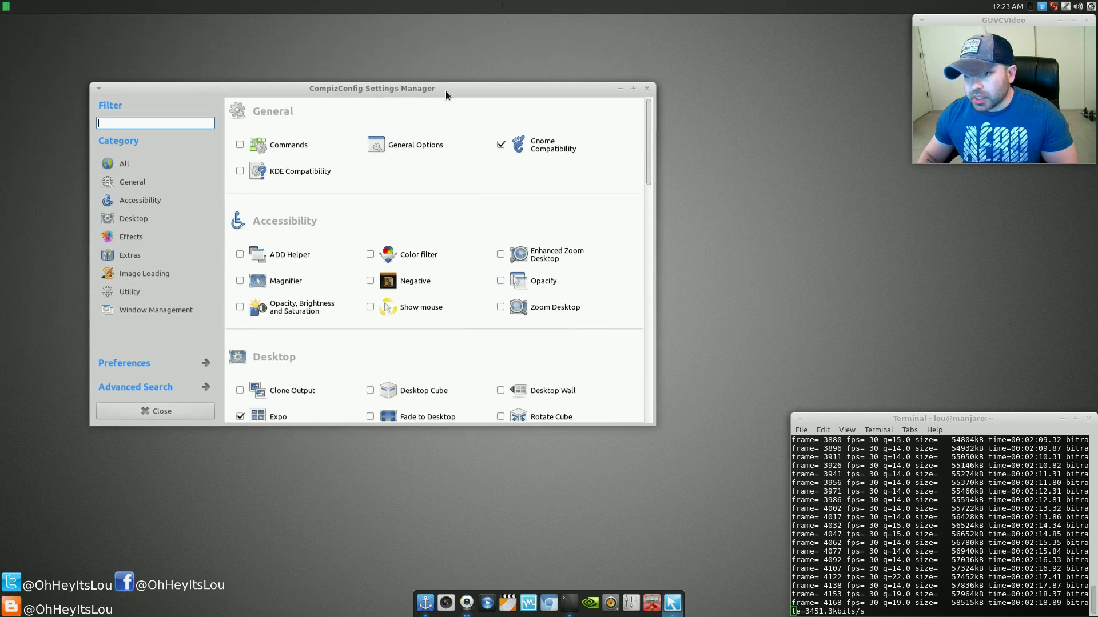
{"action": "left_click", "coordinate": [413, 145]}
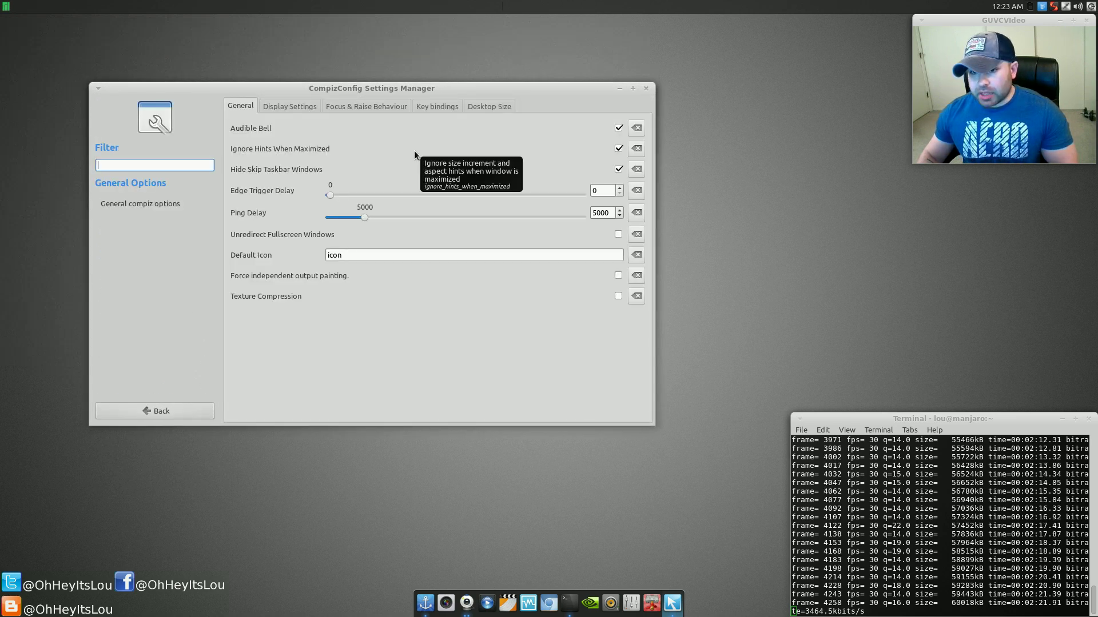
{"action": "left_click", "coordinate": [293, 105]}
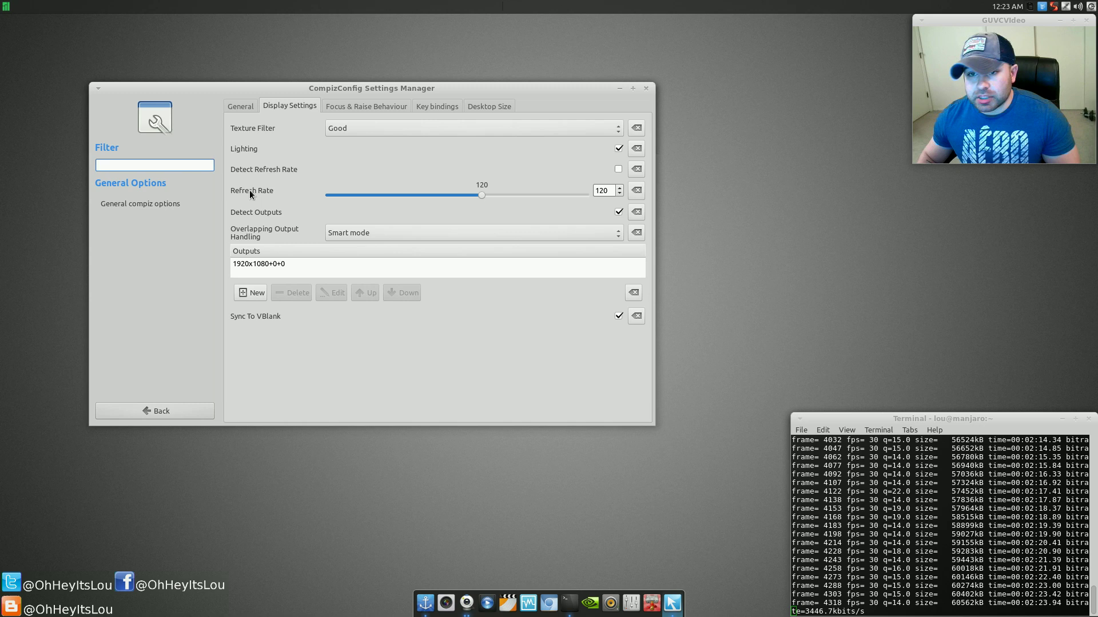
{"action": "left_click_drag", "start_coordinate": [482, 99], "coordinate": [677, 43]}
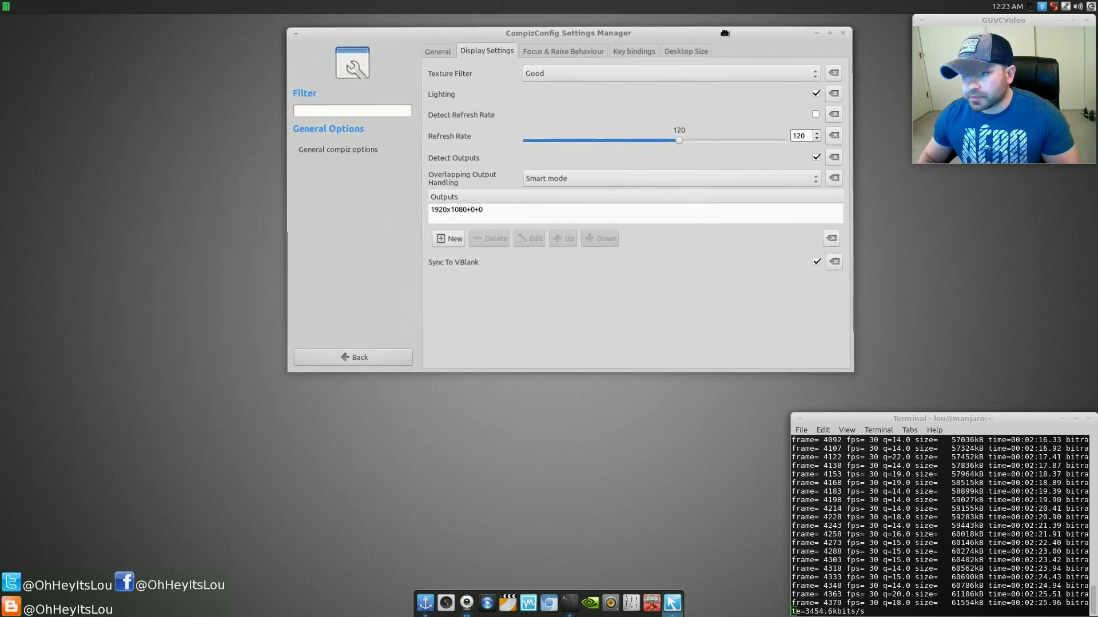
Launch NVIDIA X Server Settings and view DFP-1 (Acer S271HL) details: 1920x1080 at 60.00 Hz.
{"action": "left_click", "coordinate": [590, 603]}
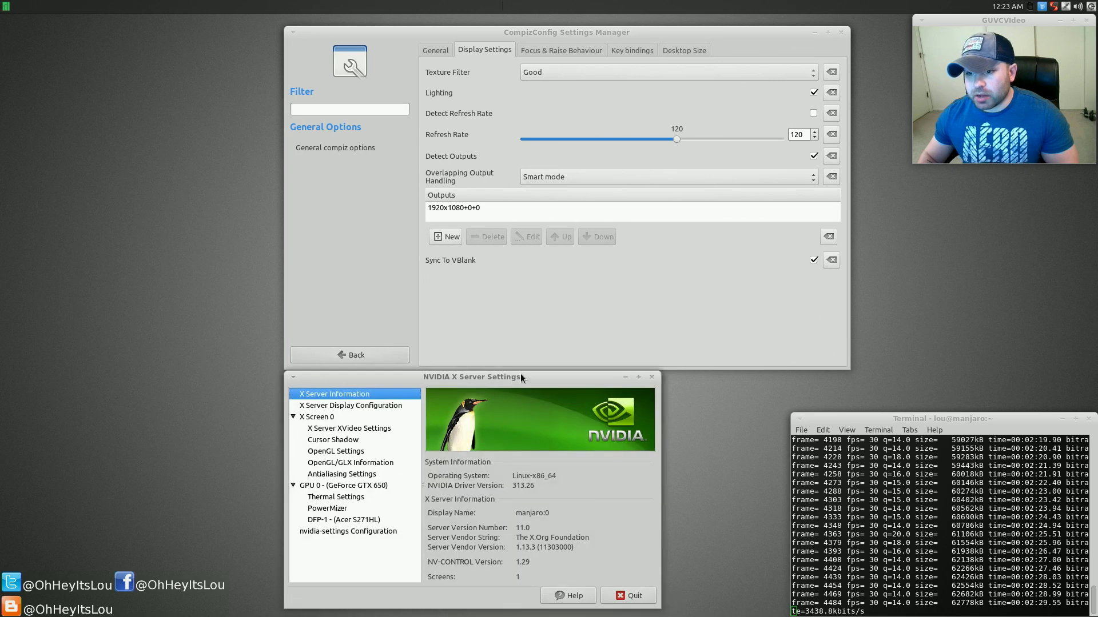
{"action": "left_click_drag", "start_coordinate": [526, 376], "coordinate": [253, 76]}
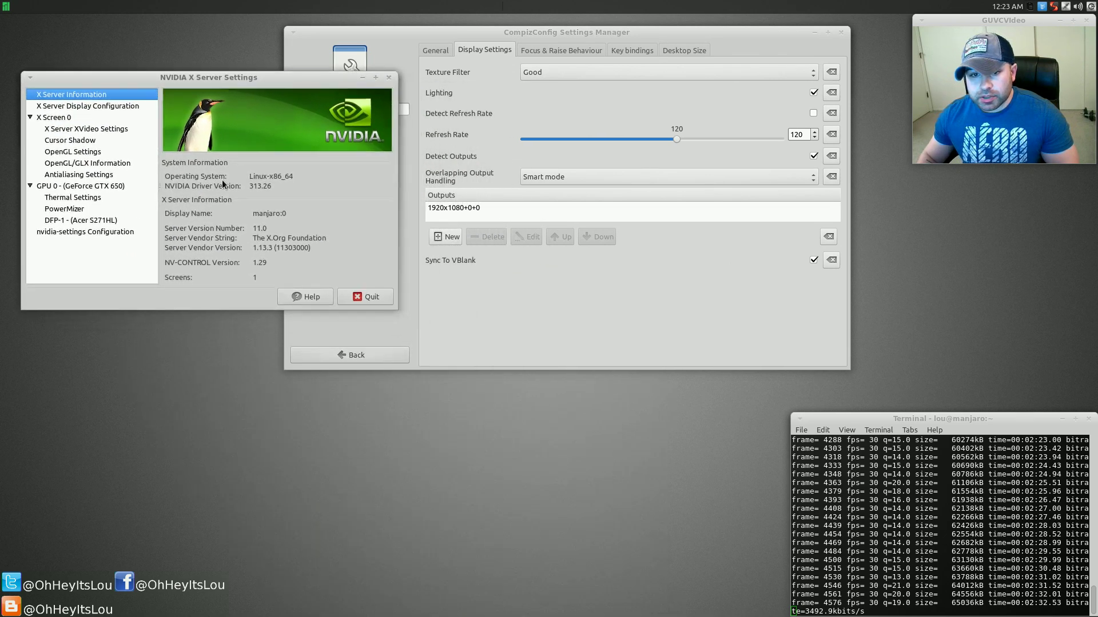
{"action": "left_click", "coordinate": [105, 219]}
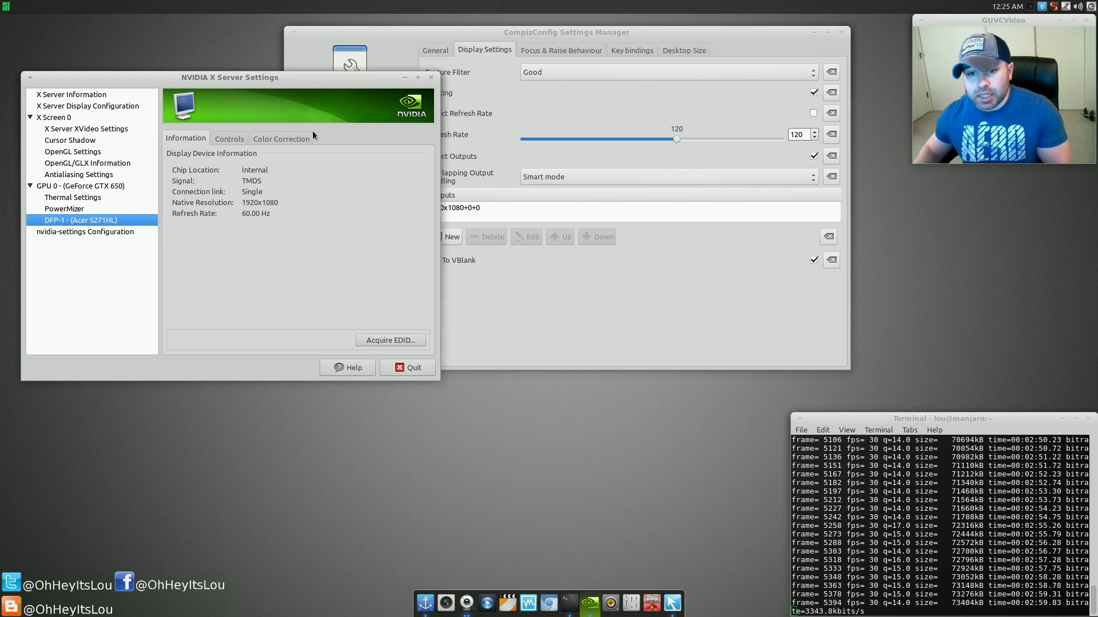
Minimize NVIDIA settings and return to CompizConfig Display Settings: Detect Refresh Rate off, Refresh Rate 120, Sync To VBlank on.
{"action": "left_click", "coordinate": [405, 77]}
{"action": "left_click_drag", "start_coordinate": [687, 33], "coordinate": [521, 40]}
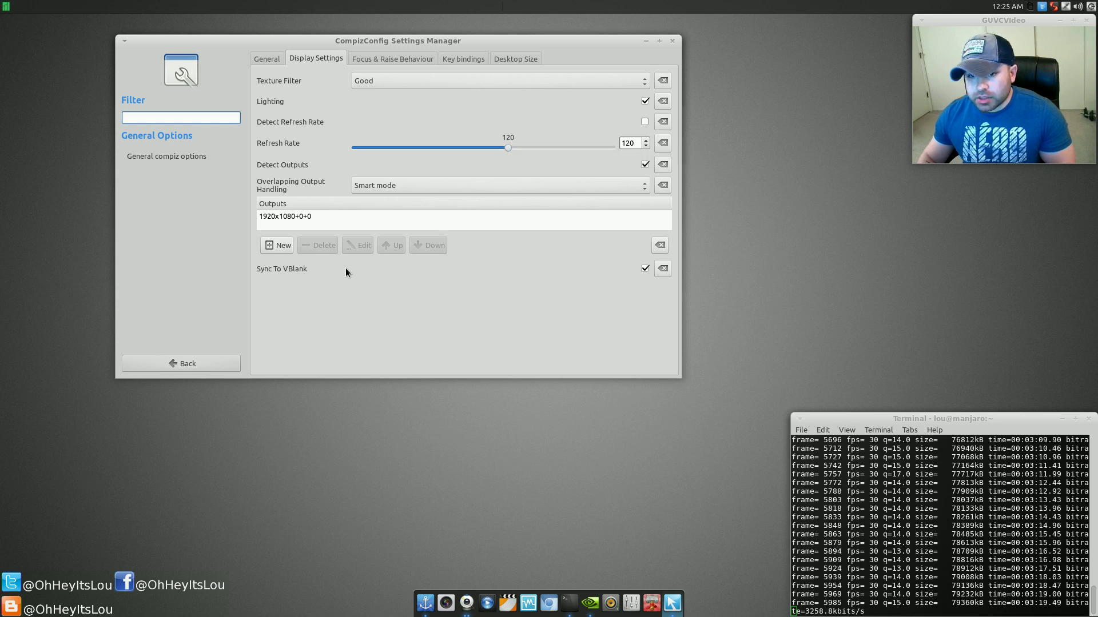
{"action": "mouse_move", "coordinate": [308, 274]}
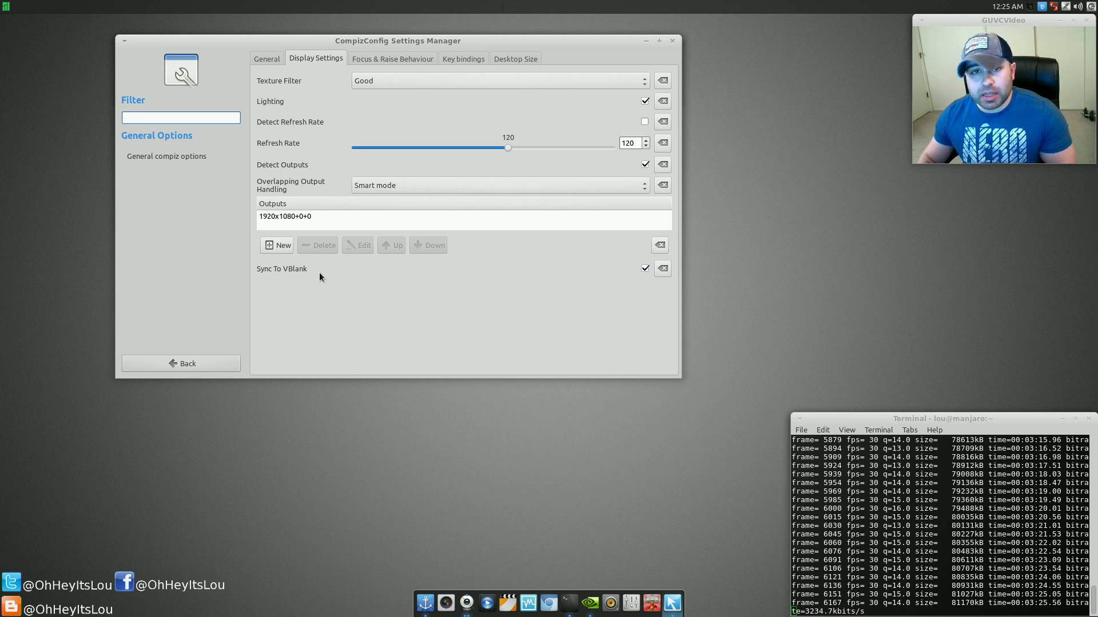
Close CompizConfig Settings Manager and relaunch NVIDIA X Server Settings.
{"action": "left_click", "coordinate": [216, 360]}
{"action": "left_click", "coordinate": [673, 41]}
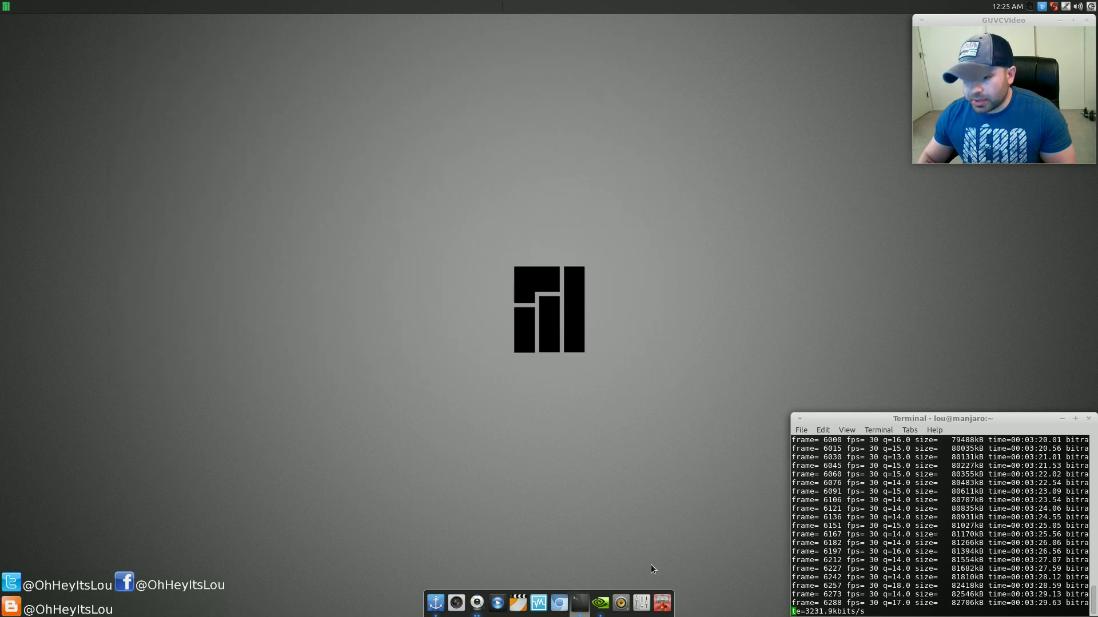
{"action": "left_click", "coordinate": [599, 603]}
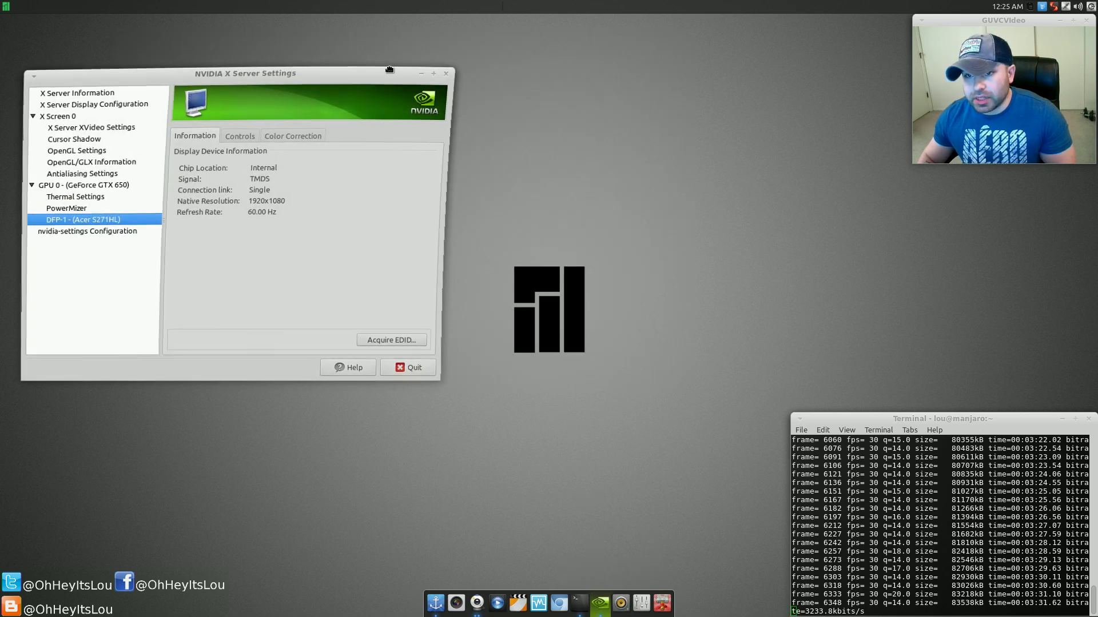
{"action": "left_click_drag", "start_coordinate": [389, 70], "coordinate": [468, 38]}
Review OpenGL Settings, OpenGL/GLX Information and Antialiasing Settings (32x, 16x anisotropic filtering).
{"action": "left_click", "coordinate": [195, 120]}
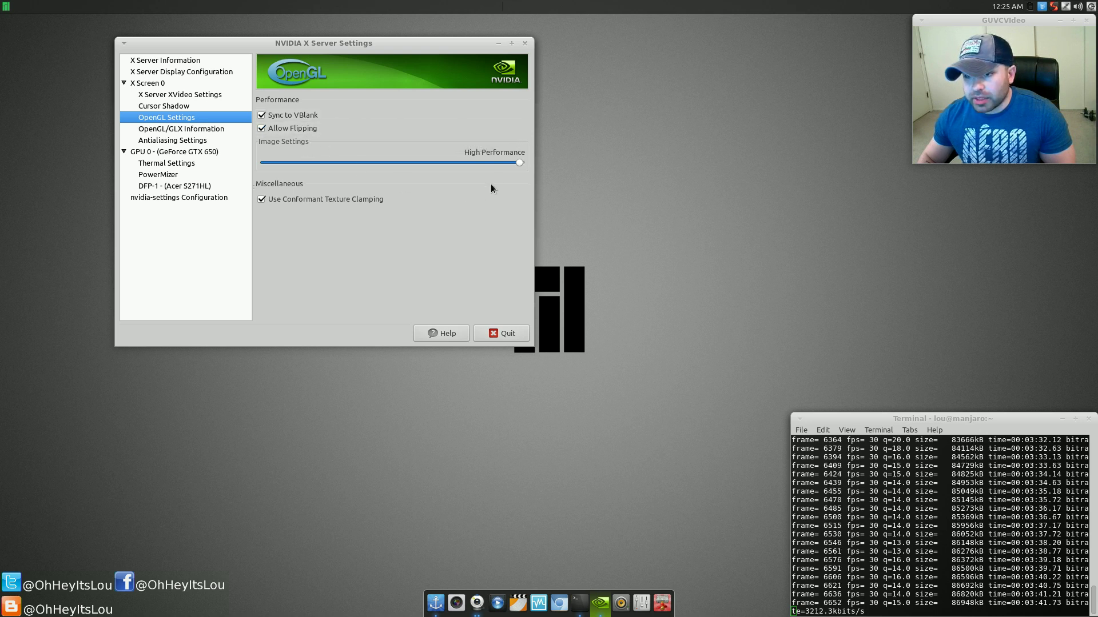
{"action": "left_click", "coordinate": [215, 130]}
{"action": "left_click", "coordinate": [213, 142]}
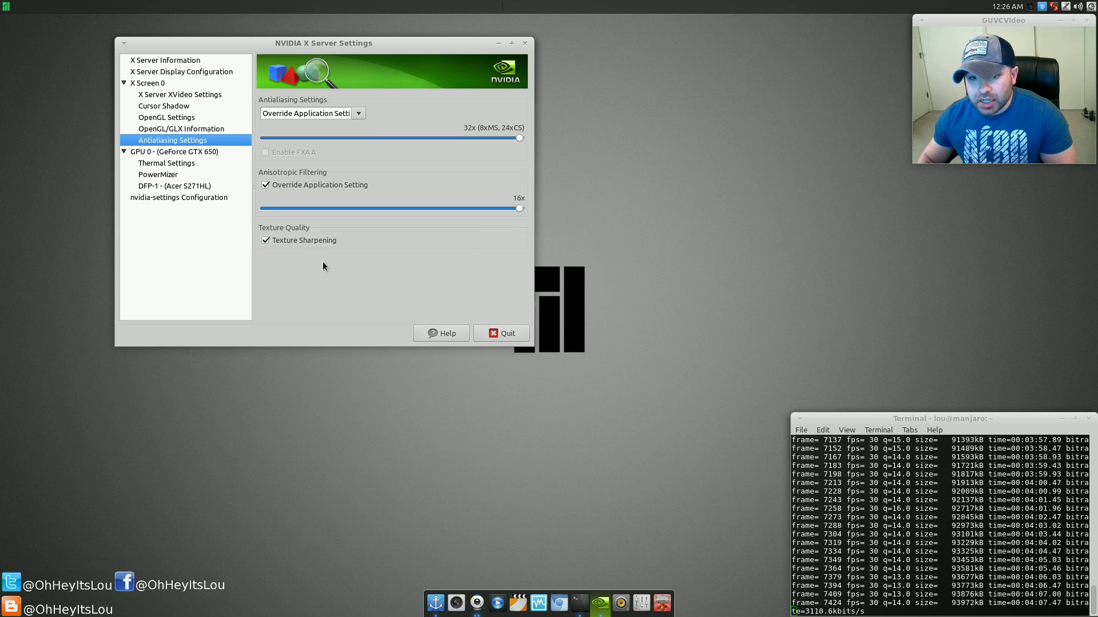
Set the PowerMizer Preferred Mode to Prefer Maximum Performance.
{"action": "left_click", "coordinate": [201, 173]}
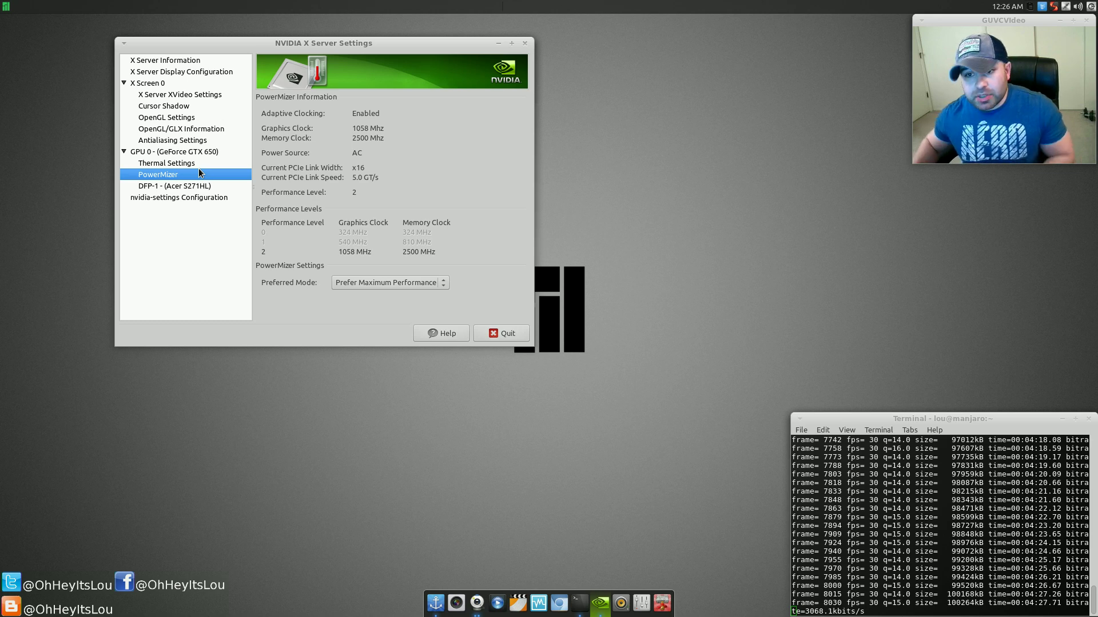
{"action": "left_click", "coordinate": [410, 284]}
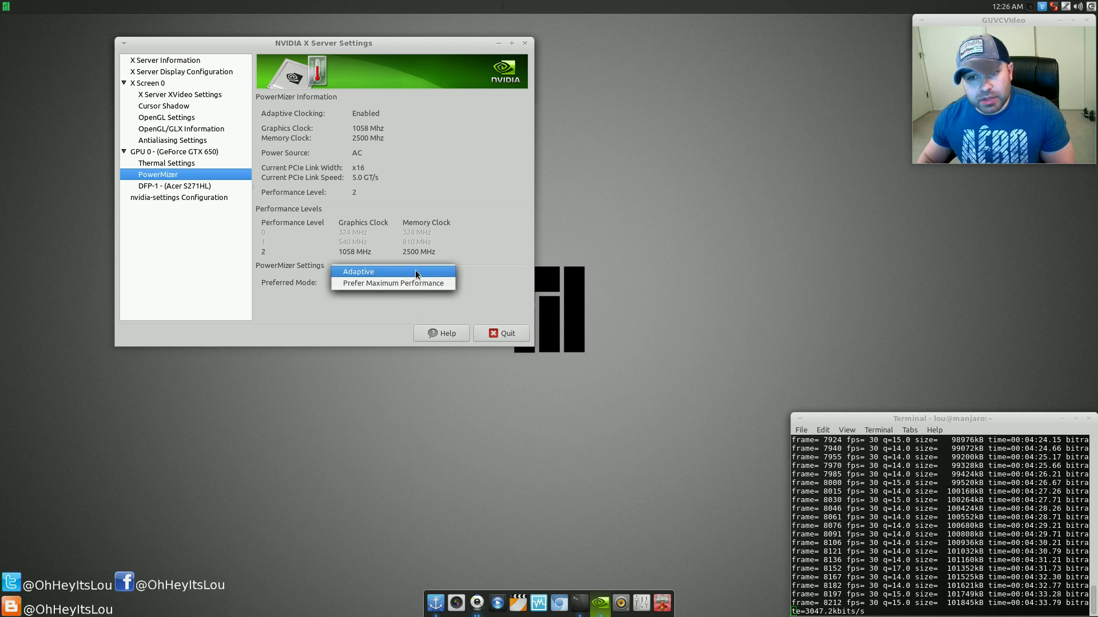
{"action": "left_click", "coordinate": [415, 283]}
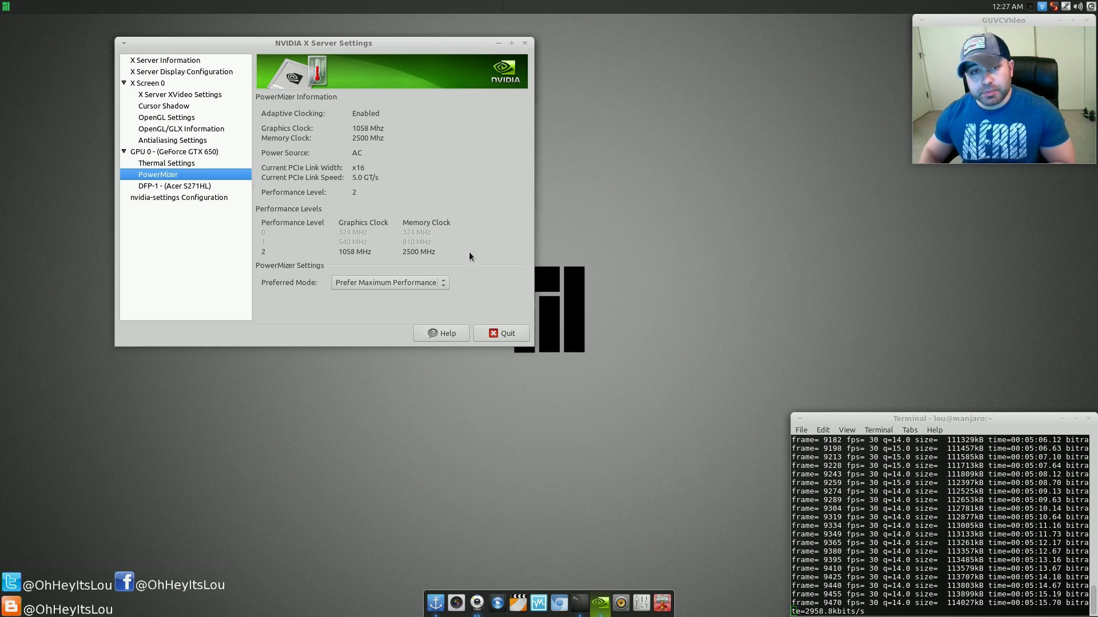
Check Thermal Settings (GPU 35 C, fan 30%), then quit NVIDIA X Server Settings.
{"action": "left_click", "coordinate": [198, 163]}
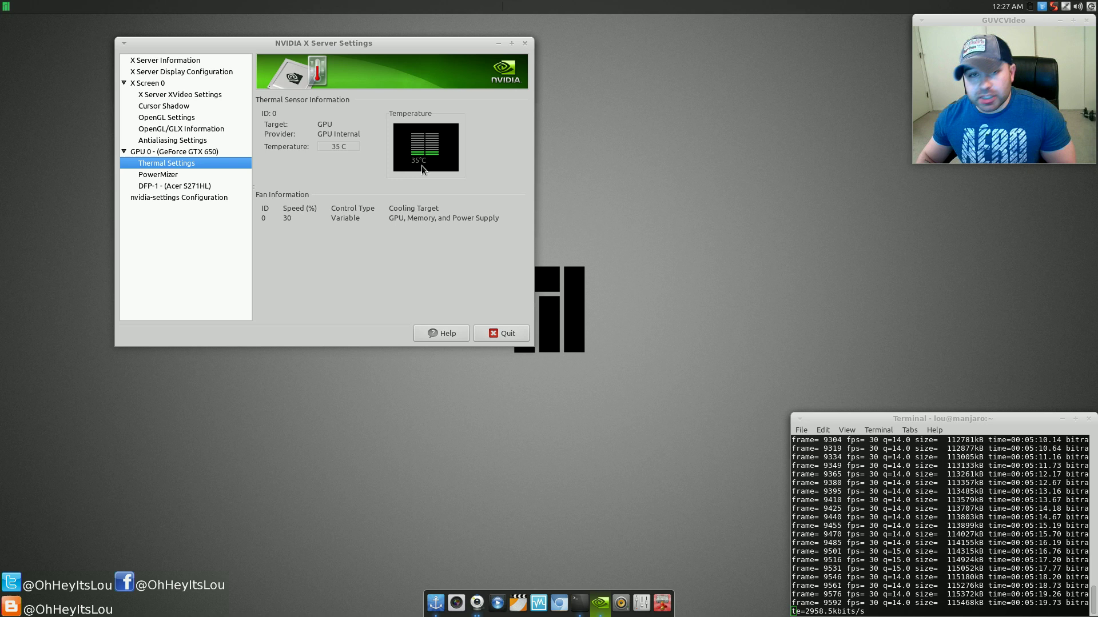
{"action": "mouse_move", "coordinate": [421, 165]}
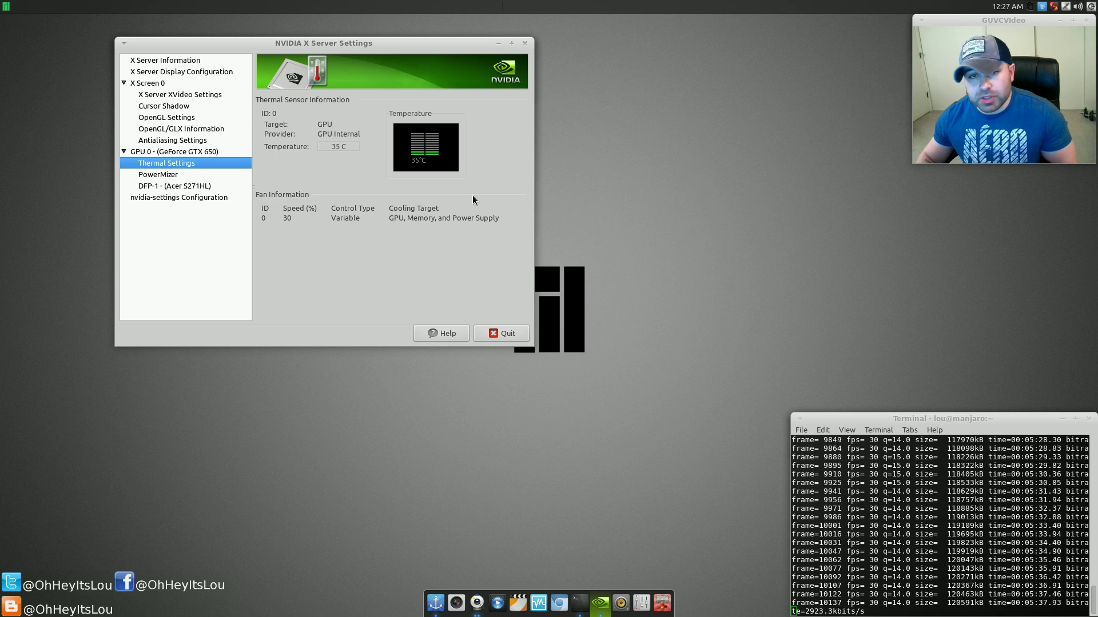
{"action": "left_click", "coordinate": [502, 335]}
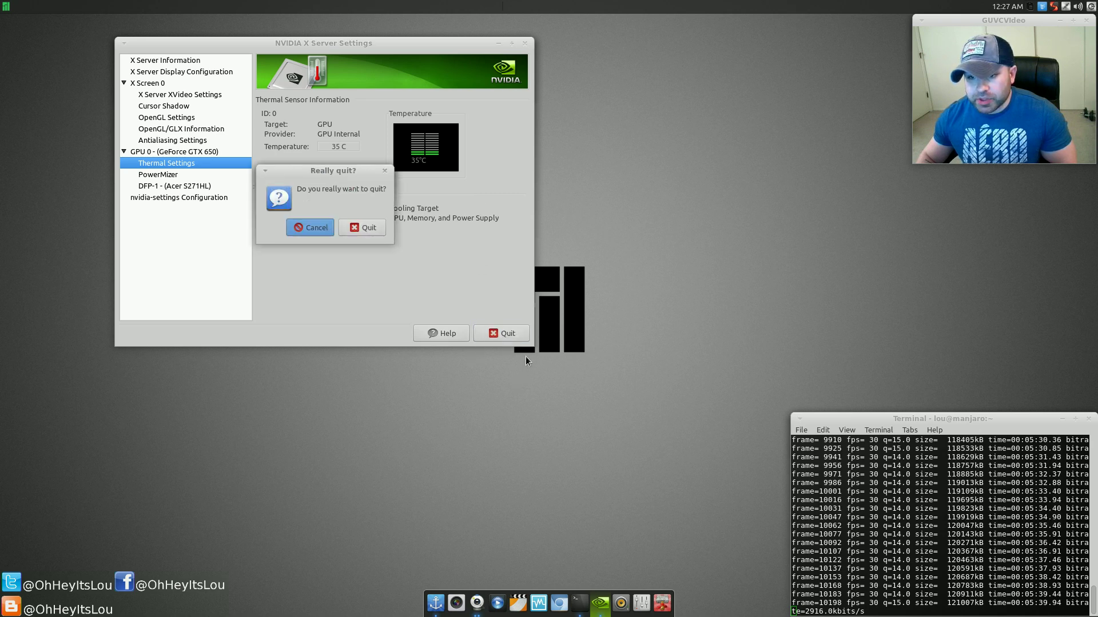
{"action": "left_click", "coordinate": [380, 226]}
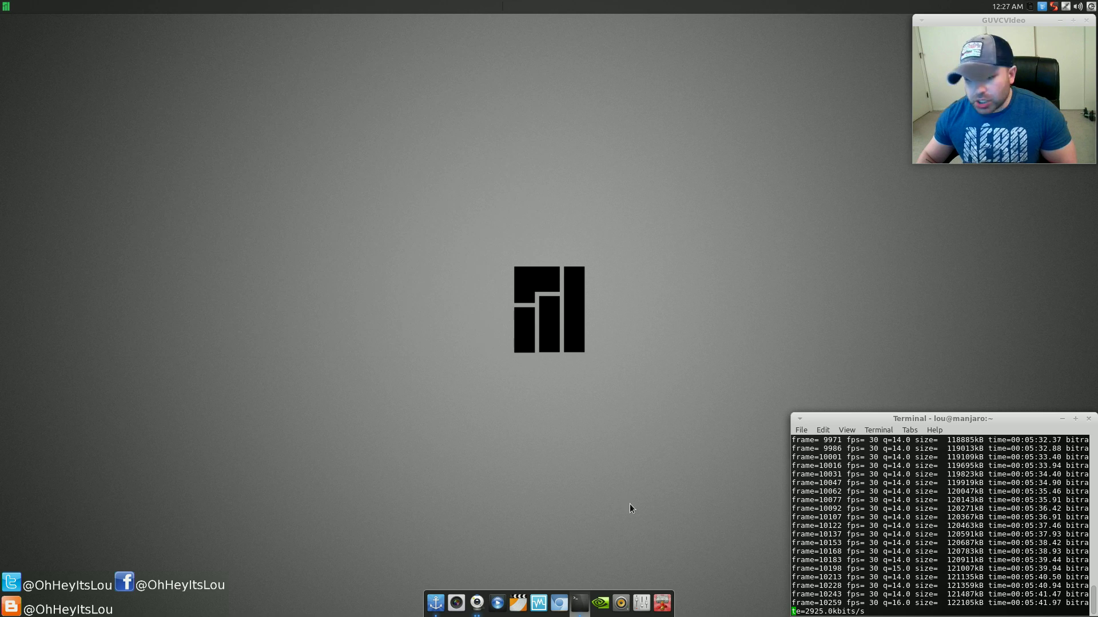
{"action": "left_click", "coordinate": [663, 604]}
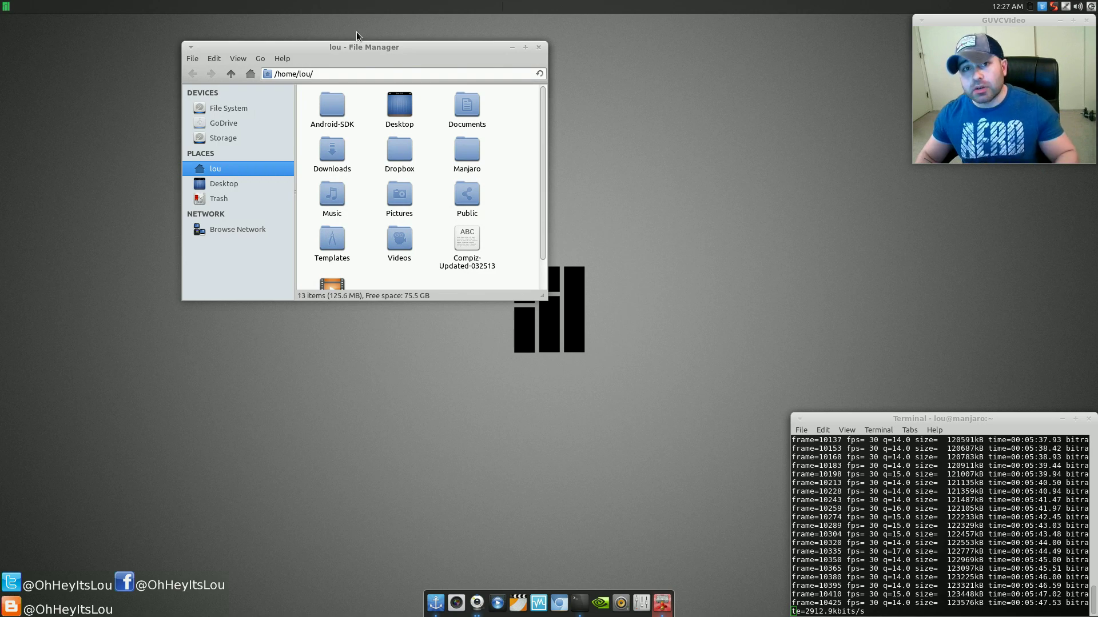
{"action": "left_click_drag", "start_coordinate": [351, 49], "coordinate": [668, 91]}
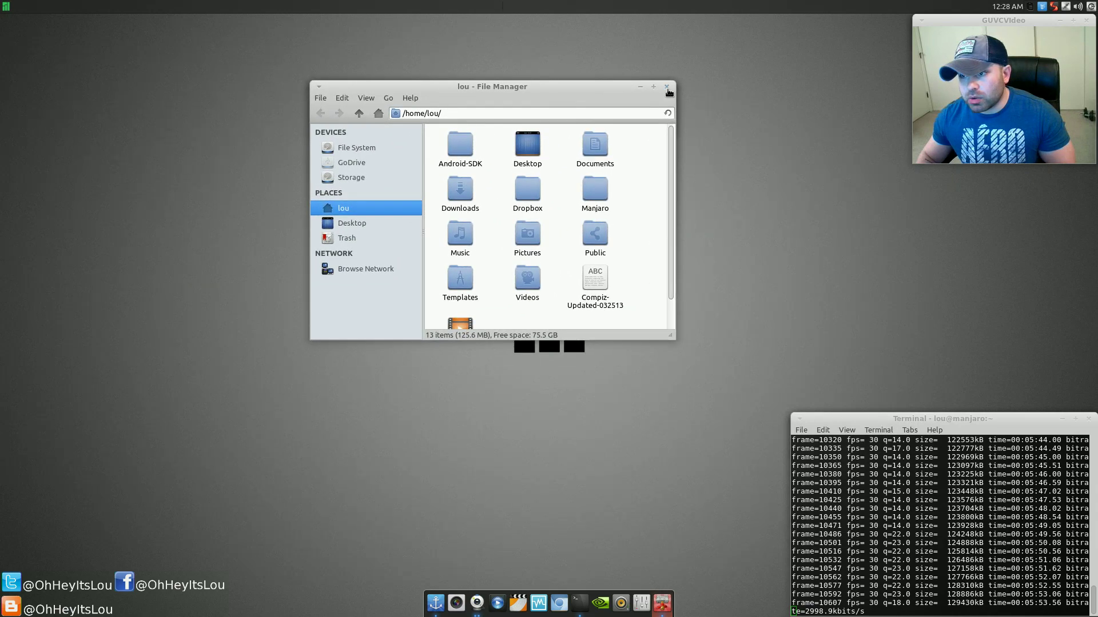
{"action": "left_click", "coordinate": [653, 87]}
{"action": "left_click_drag", "start_coordinate": [472, 26], "coordinate": [360, 66]}
{"action": "left_click", "coordinate": [461, 42]}
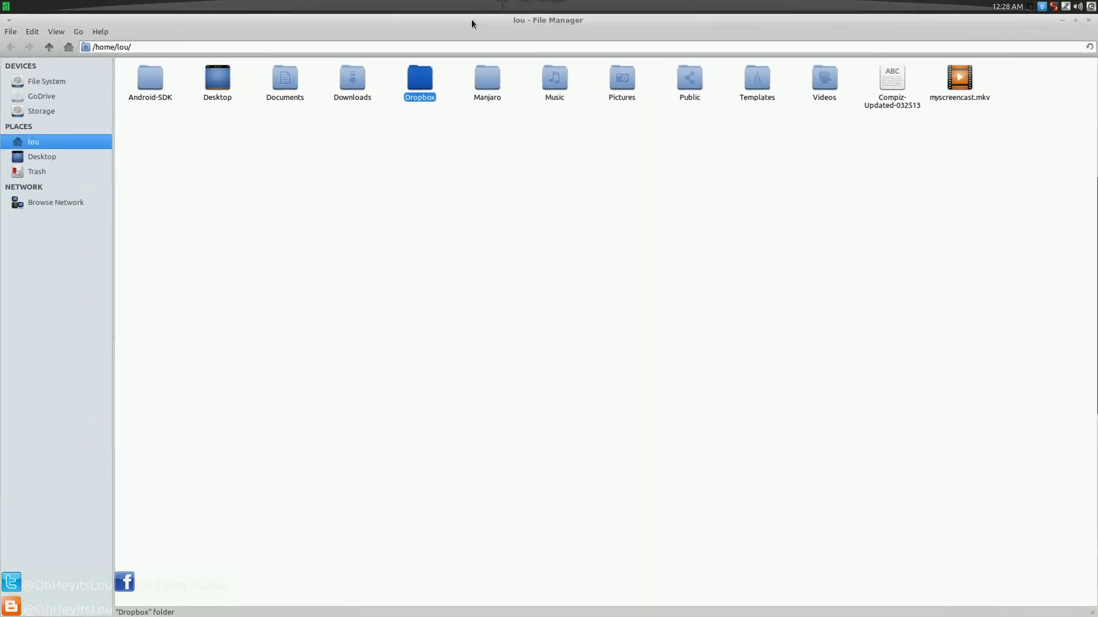
{"action": "left_click_drag", "start_coordinate": [471, 23], "coordinate": [366, 124]}
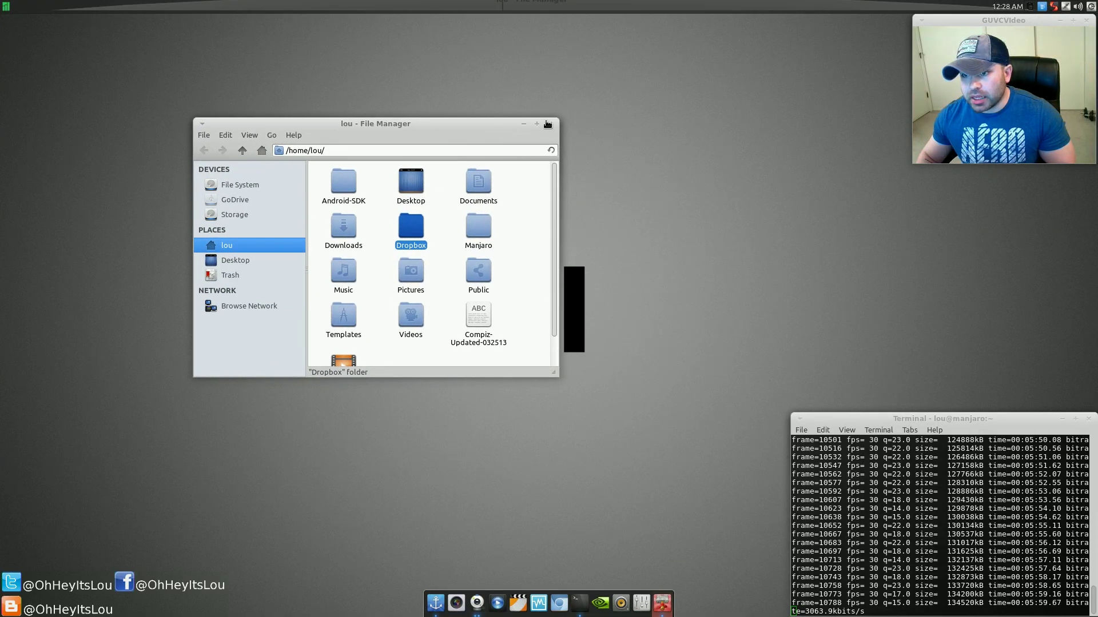
{"action": "double_click", "coordinate": [471, 119]}
{"action": "left_click_drag", "start_coordinate": [490, 32], "coordinate": [543, 3]}
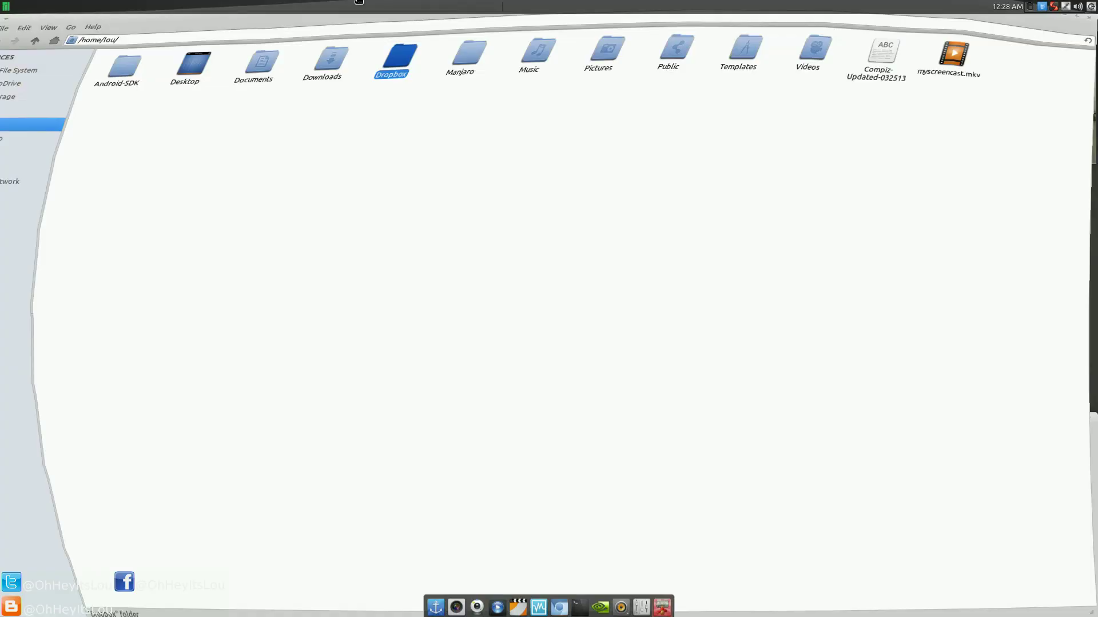
{"action": "left_click_drag", "start_coordinate": [413, 108], "coordinate": [357, 104]}
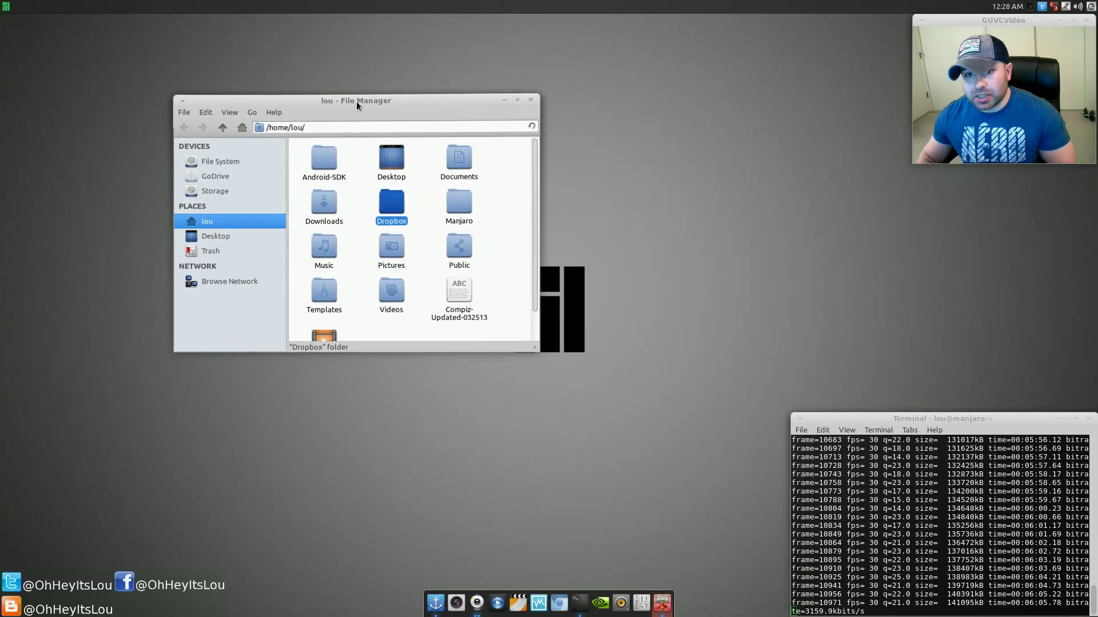
{"action": "left_click", "coordinate": [530, 100]}
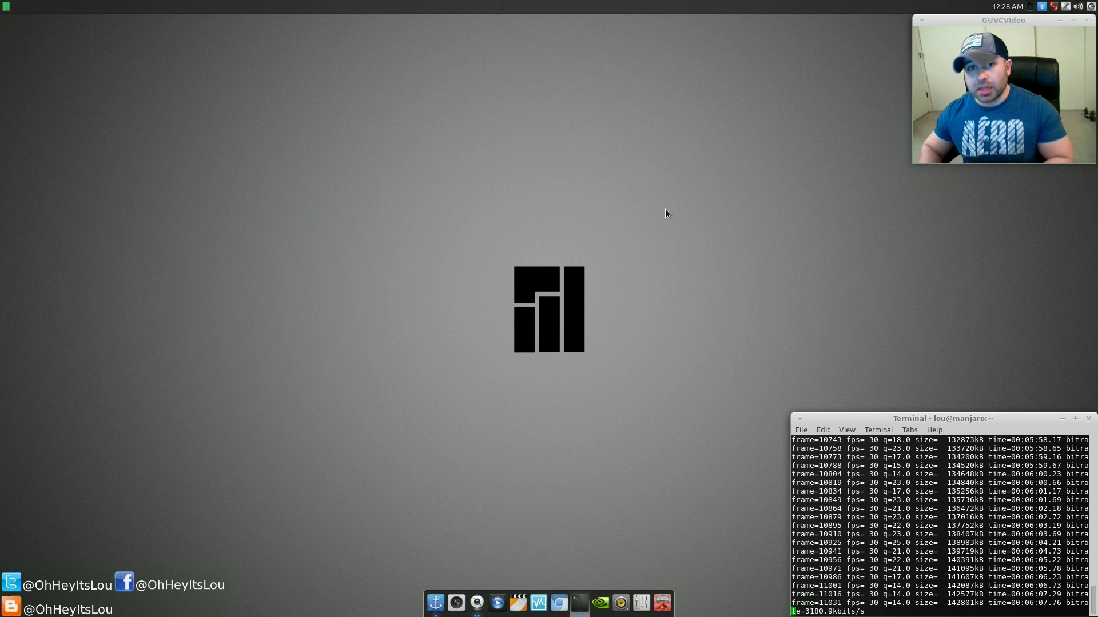